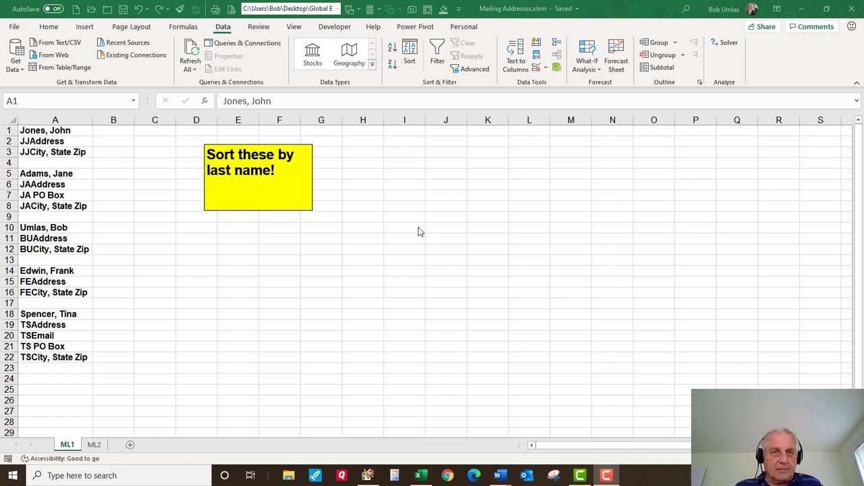
- Try sorting column A in ascending order on its own, and undo the sort
{"action": "left_click", "coordinate": [56, 119]}
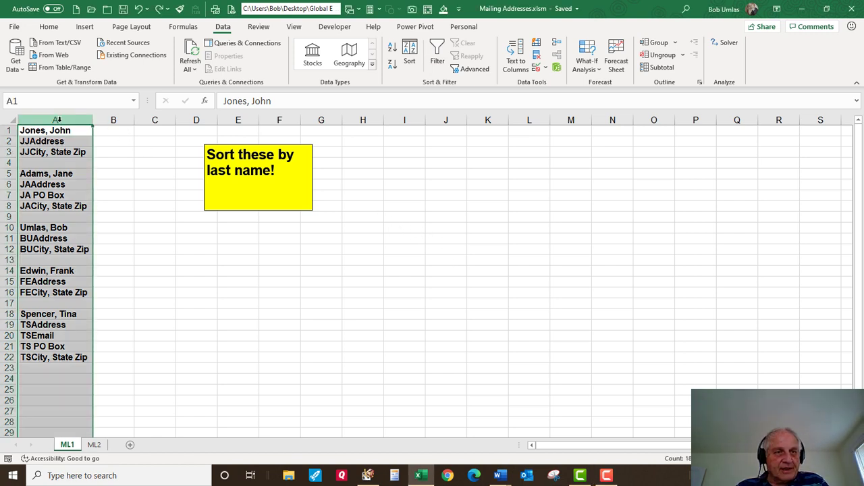
{"action": "left_click", "coordinate": [392, 47]}
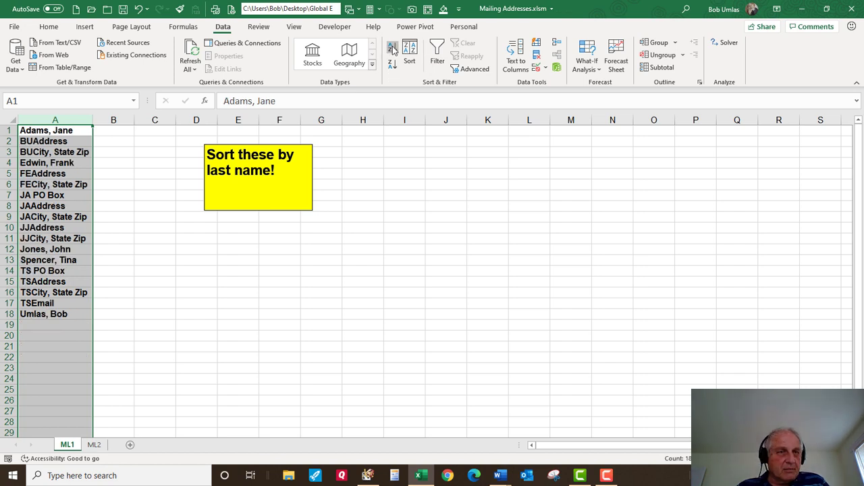
{"action": "left_click", "coordinate": [140, 10]}
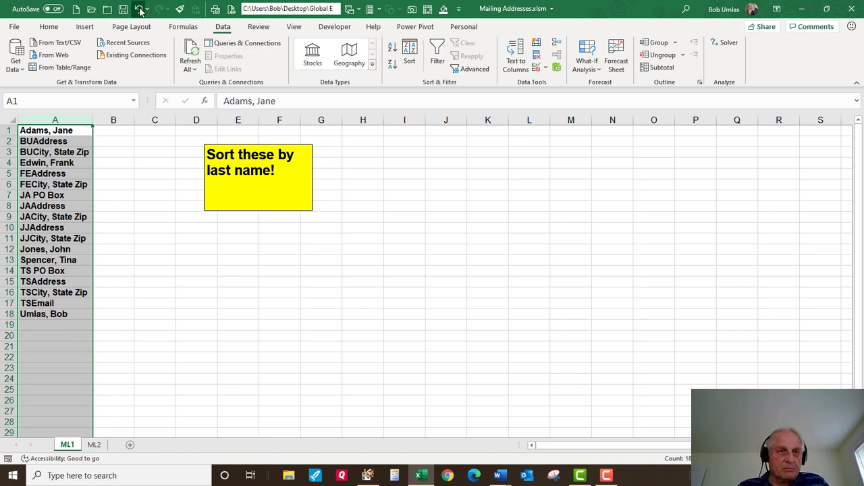
{"action": "left_click_drag", "start_coordinate": [67, 131], "coordinate": [74, 206]}
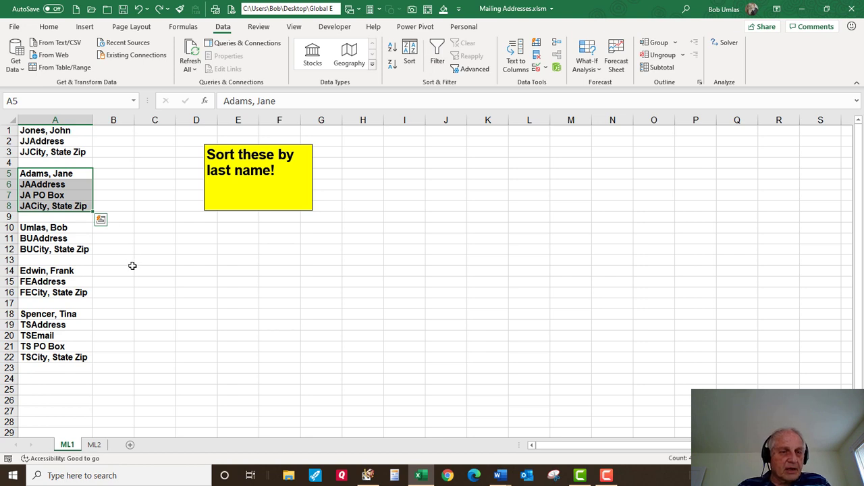
{"action": "left_click", "coordinate": [129, 160]}
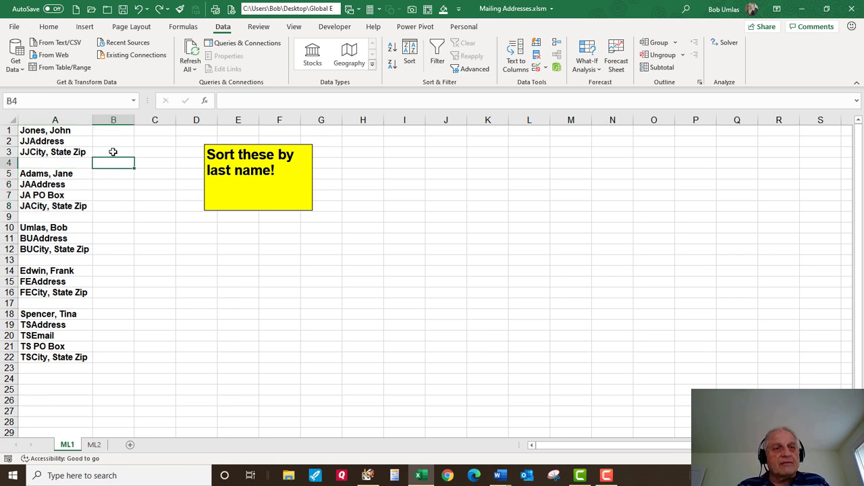
- Insert a blank row above the first address block, at row 1
{"action": "left_click", "coordinate": [10, 130]}
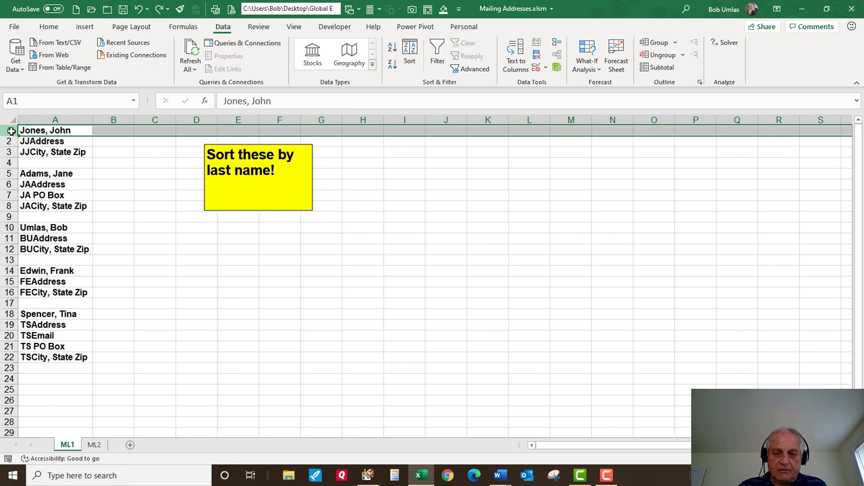
{"action": "key", "text": "ctrl+shift+plus"}
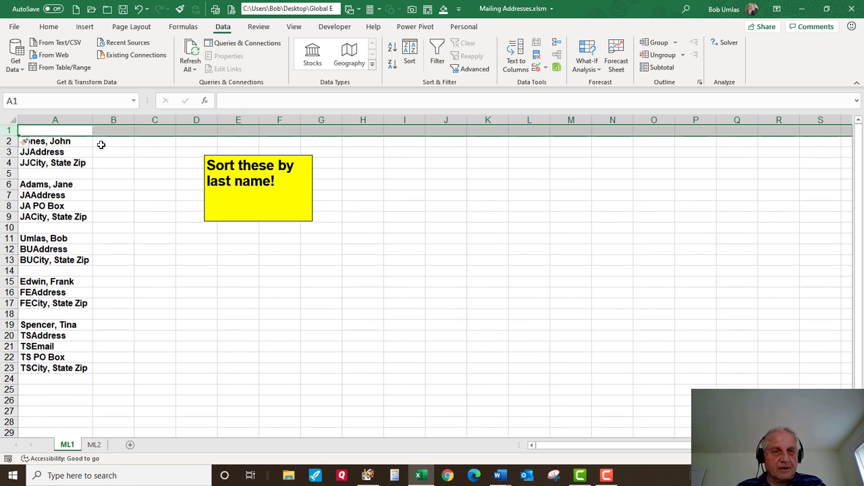
- Enter the helper formula =IF(A1="",A2,B1) in B2, widen column B, and fill the formula down to B24
{"action": "left_click", "coordinate": [114, 141]}
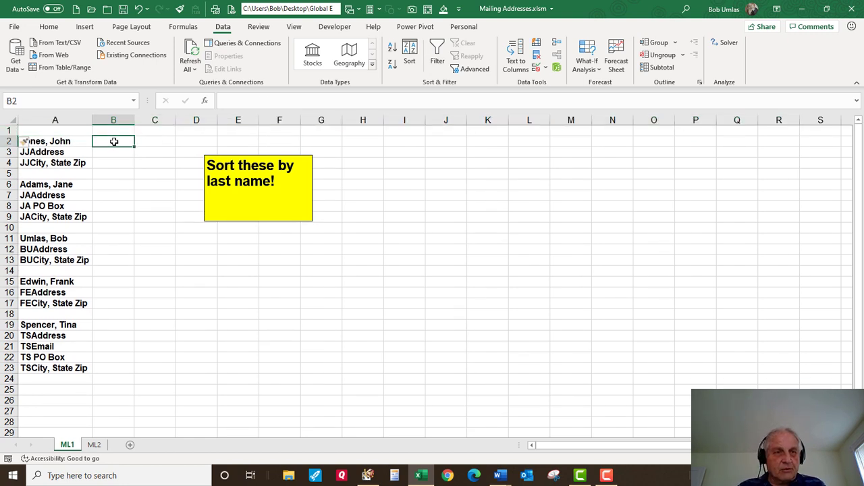
{"action": "type", "text": "=if("}
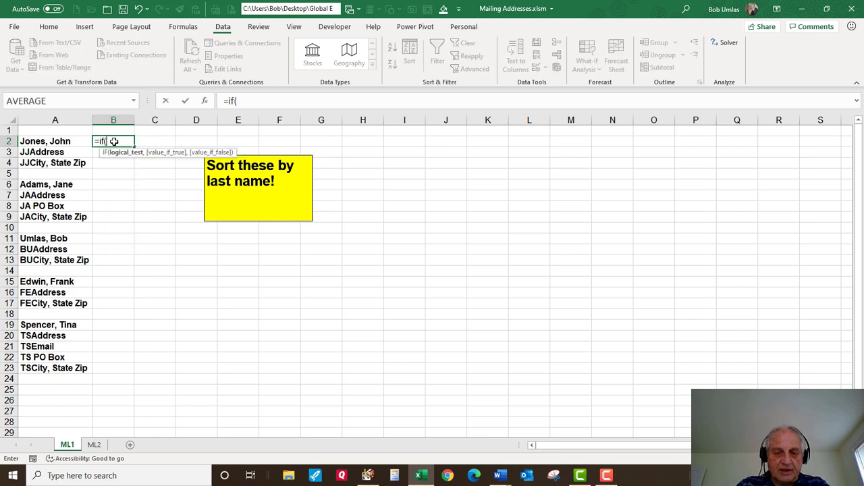
{"action": "key", "text": "Left"}
{"action": "key", "text": "Up"}
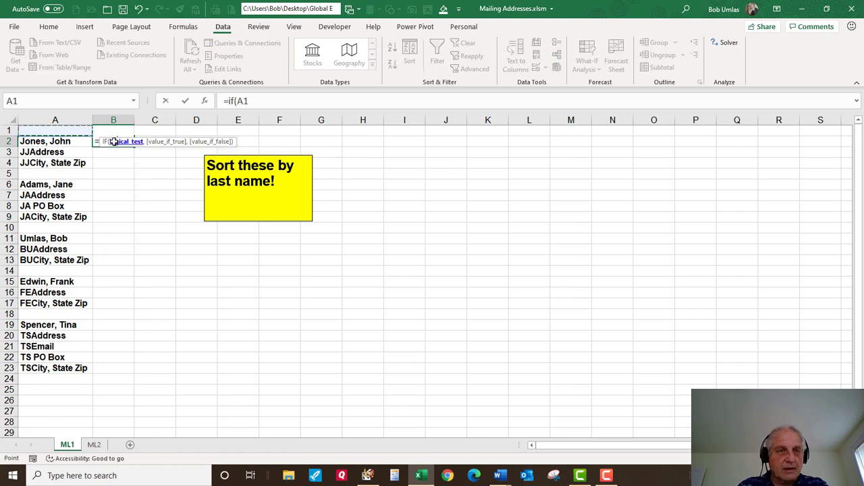
{"action": "type", "text": "="}
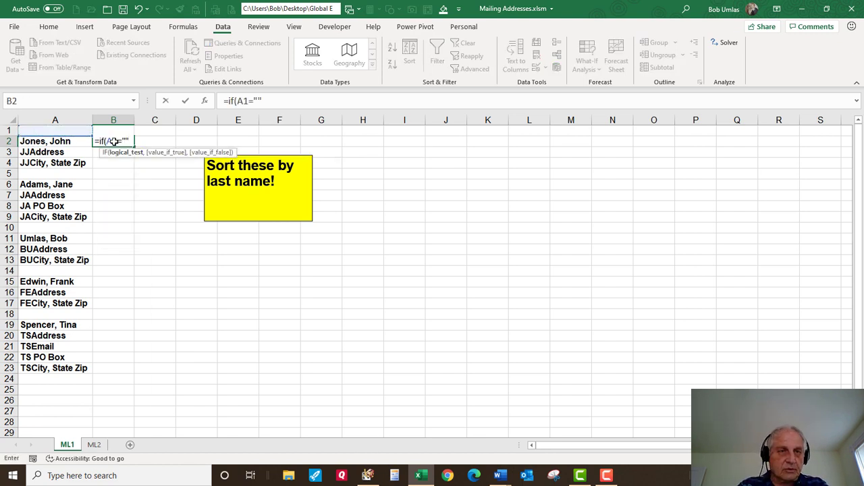
{"action": "type", "text": "\"\",a"}
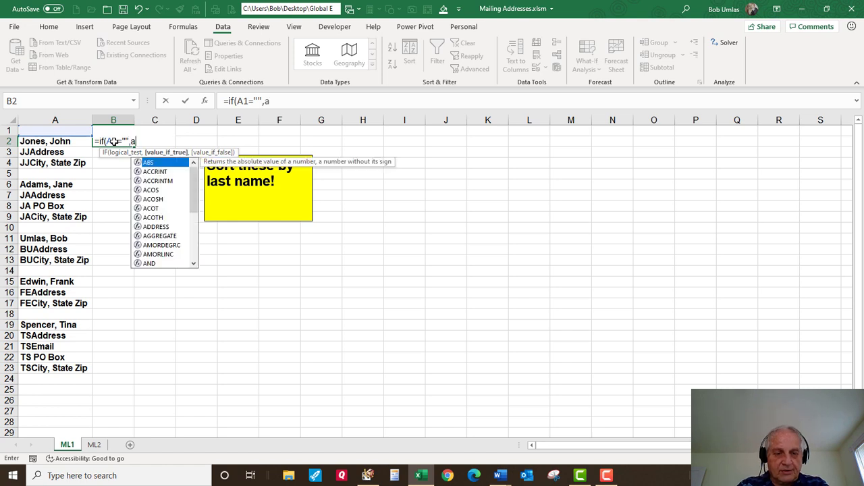
{"action": "type", "text": "2,b1)"}
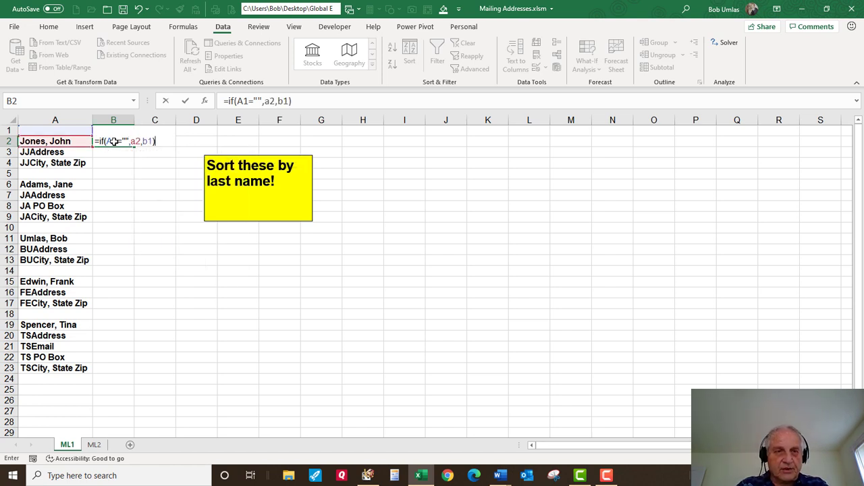
{"action": "key", "text": "Return"}
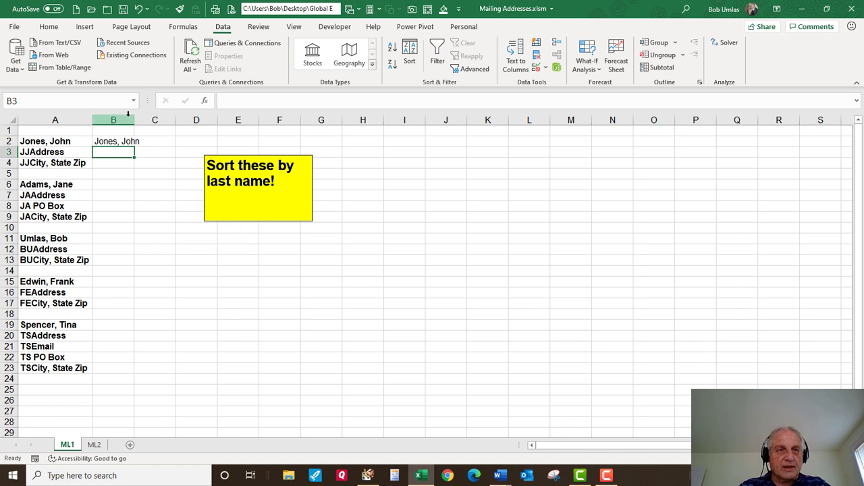
{"action": "left_click_drag", "start_coordinate": [135, 119], "coordinate": [141, 385]}
{"action": "left_click", "coordinate": [137, 140]}
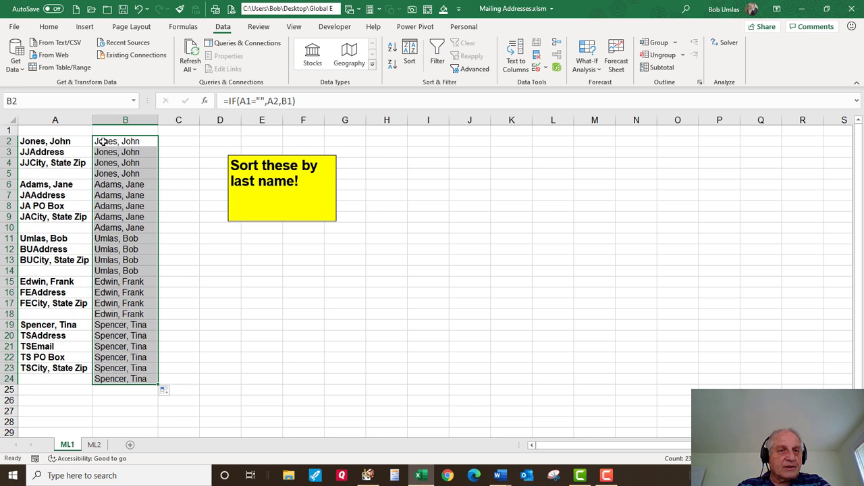
- Examine how the helper formulas in column B refer to column A and repeat the name across each address block
{"action": "left_click", "coordinate": [65, 128]}
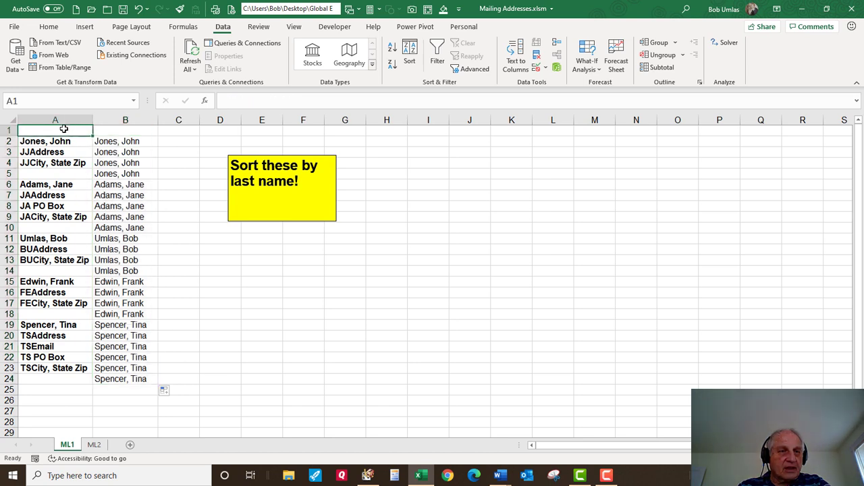
{"action": "left_click", "coordinate": [128, 143]}
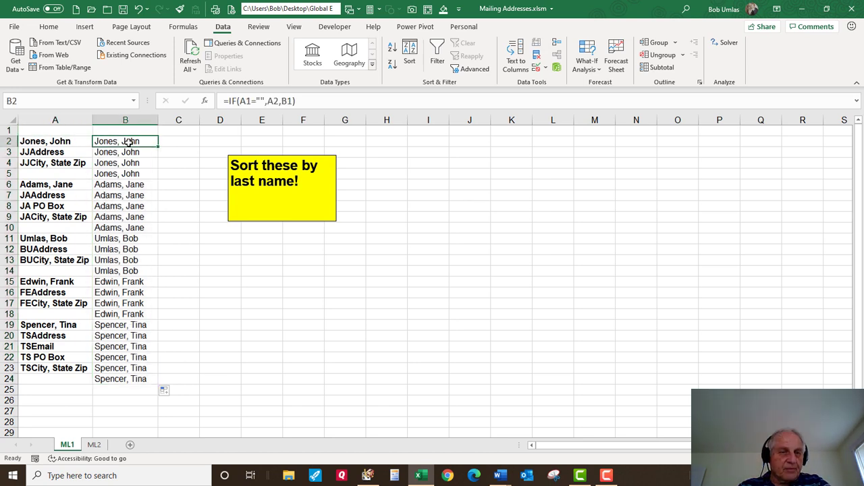
{"action": "left_click", "coordinate": [49, 143]}
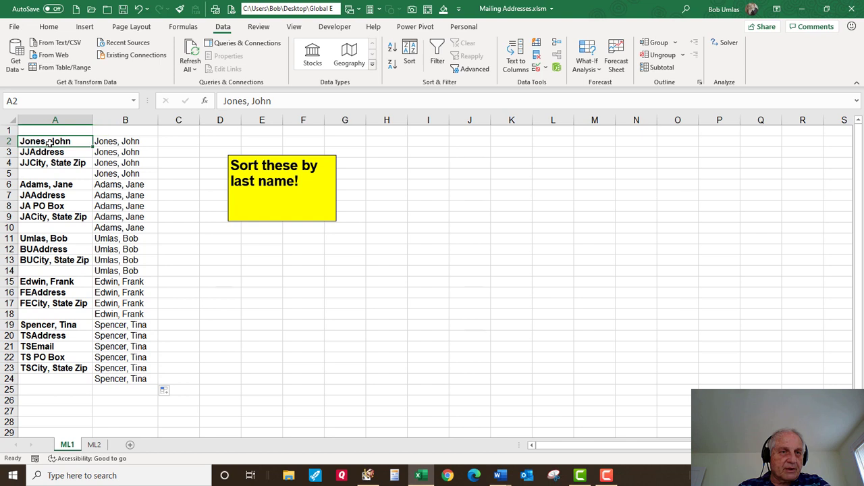
{"action": "left_click", "coordinate": [117, 154]}
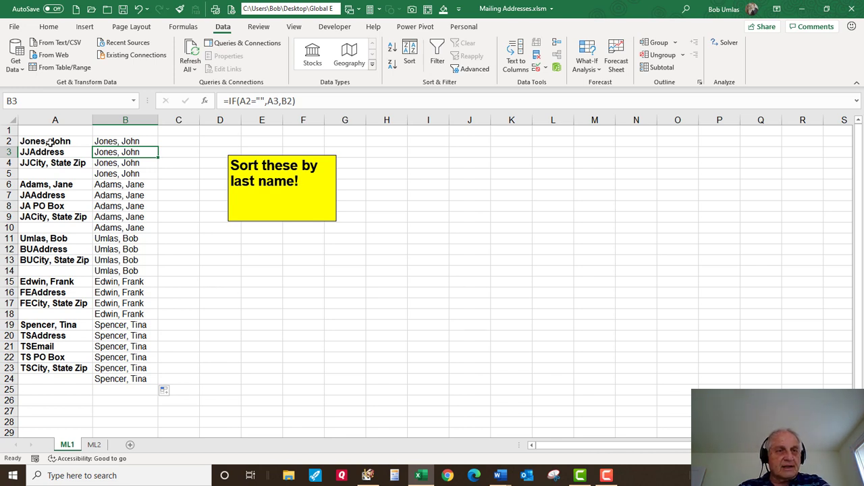
{"action": "left_click", "coordinate": [124, 142]}
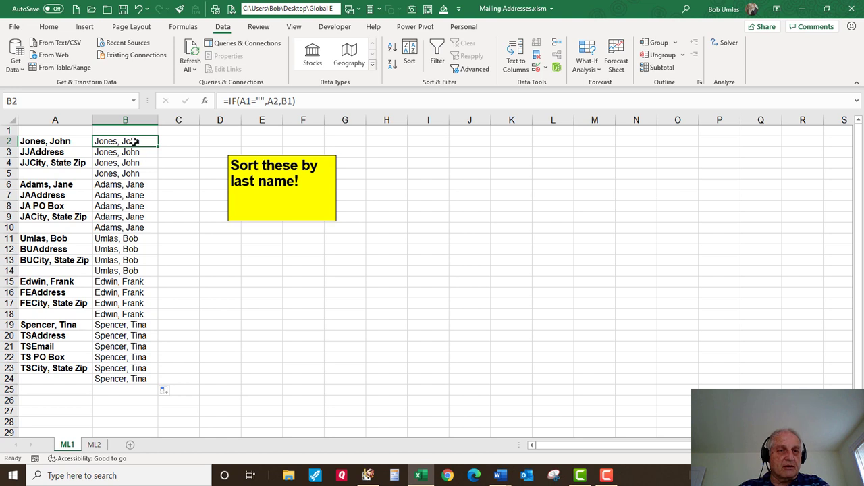
{"action": "left_click_drag", "start_coordinate": [131, 141], "coordinate": [128, 271]}
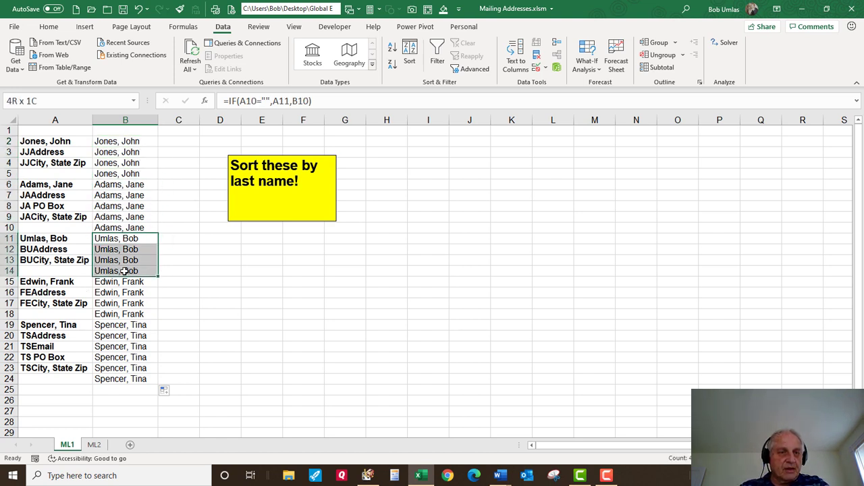
- Sort the address list in ascending order by the helper names in column B, and check the blank separator rows
{"action": "left_click", "coordinate": [106, 195]}
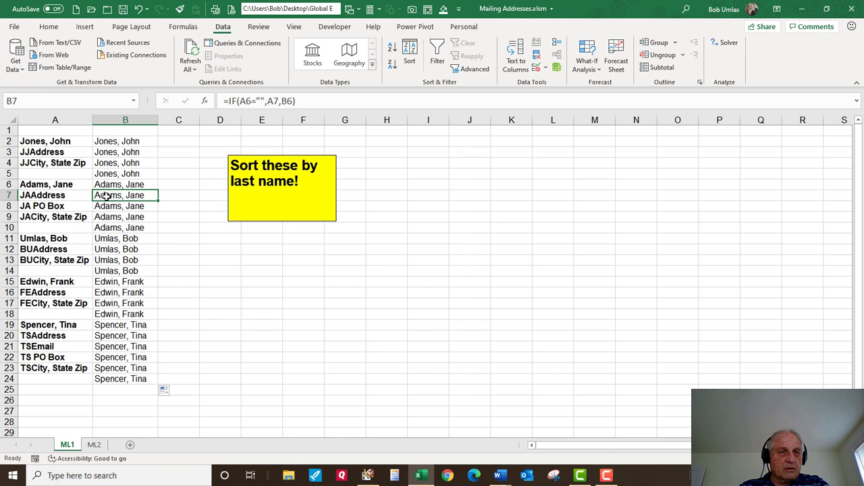
{"action": "left_click", "coordinate": [392, 49]}
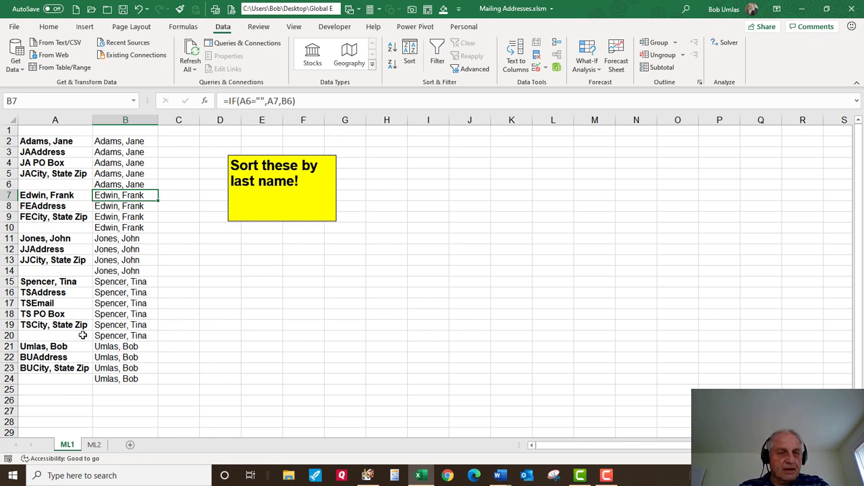
{"action": "left_click_drag", "start_coordinate": [82, 336], "coordinate": [130, 336]}
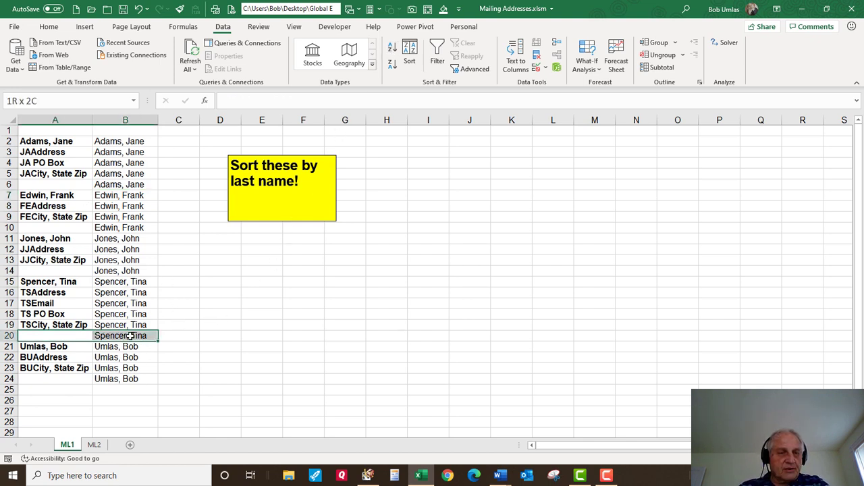
{"action": "left_click_drag", "start_coordinate": [59, 324], "coordinate": [60, 347]}
{"action": "left_click", "coordinate": [117, 325]}
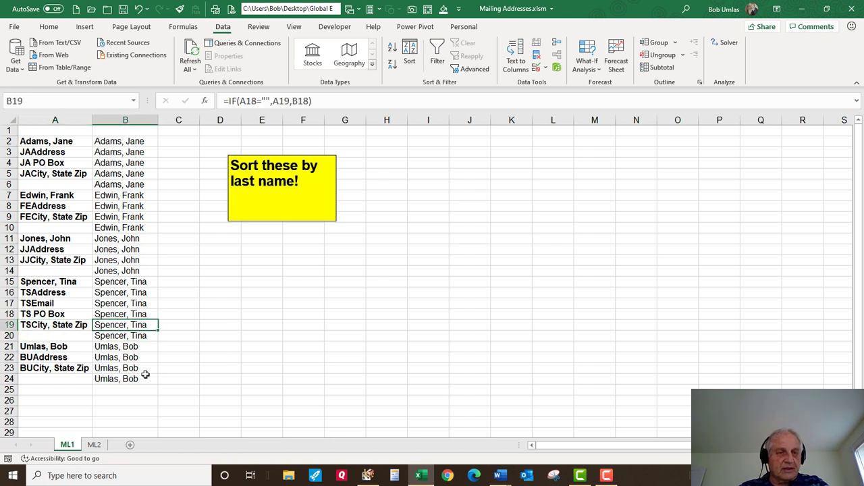
- Delete helper column B and the blank row 1 above the sorted addresses
{"action": "left_click", "coordinate": [136, 120]}
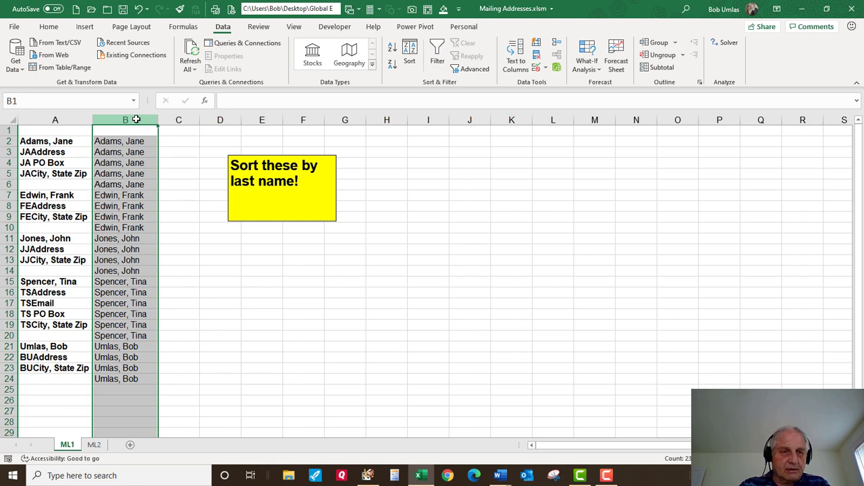
{"action": "key", "text": "ctrl+minus"}
{"action": "left_click", "coordinate": [8, 130]}
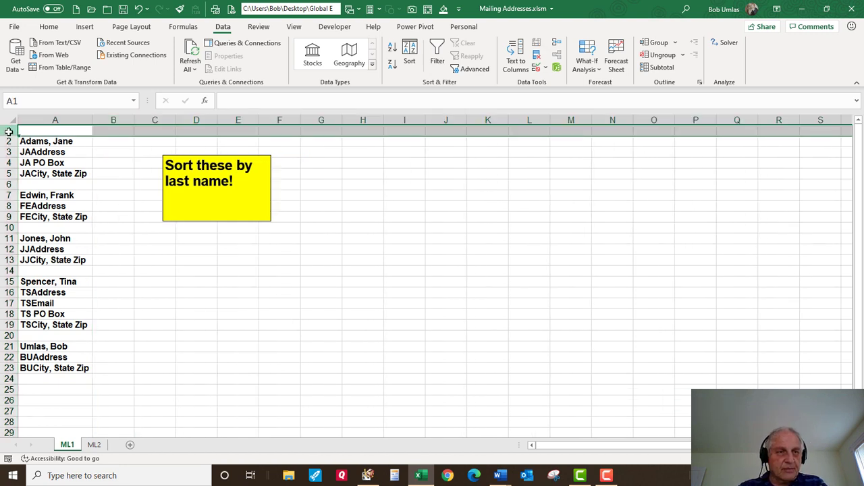
{"action": "key", "text": "ctrl+minus"}
{"action": "left_click", "coordinate": [139, 244]}
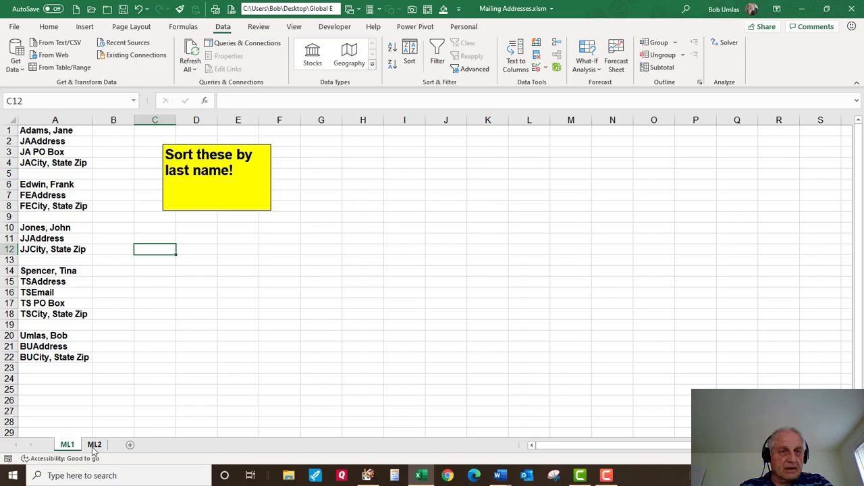
- Switch to sheet ML2 and examine how far down its name, address and city columns extend
{"action": "left_click", "coordinate": [95, 447]}
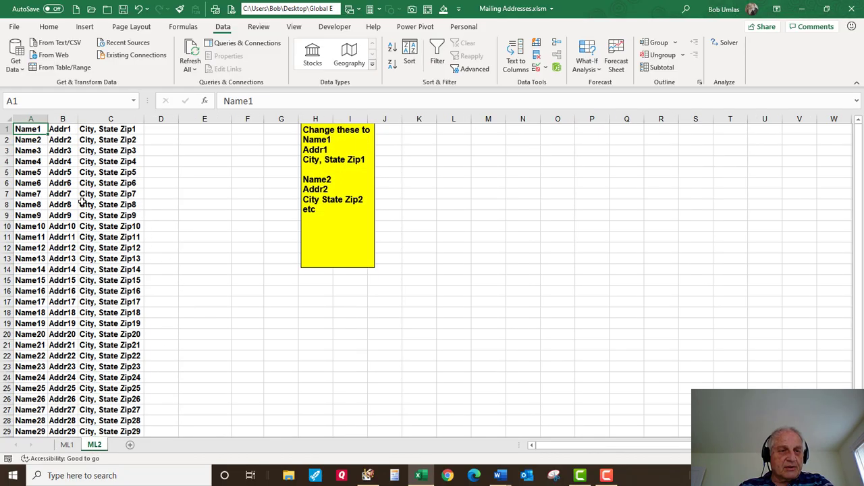
{"action": "key", "text": "ctrl+Down"}
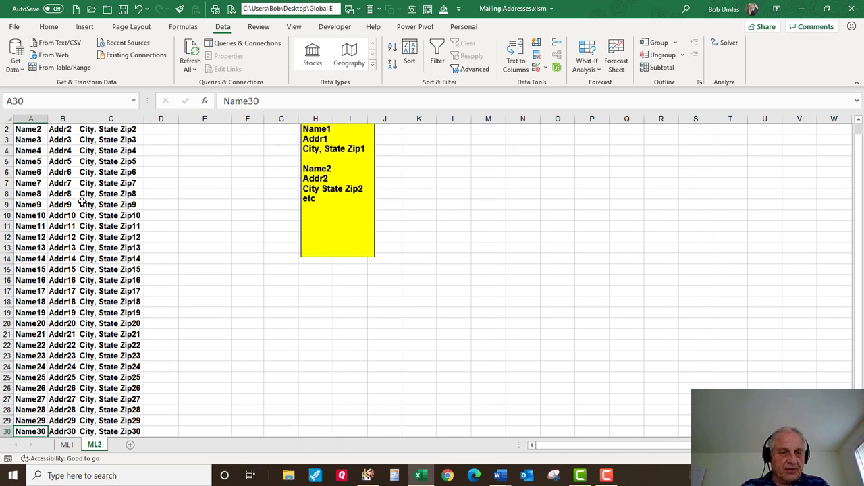
{"action": "key", "text": "Down"}
{"action": "key", "text": "Down"}
{"action": "key", "text": "Up"}
{"action": "key", "text": "Up"}
{"action": "key", "text": "ctrl+Up"}
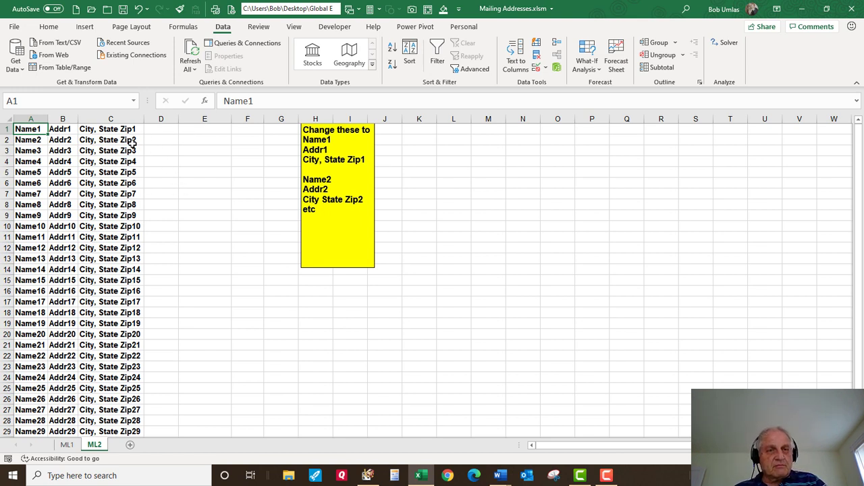
{"action": "left_click", "coordinate": [204, 151]}
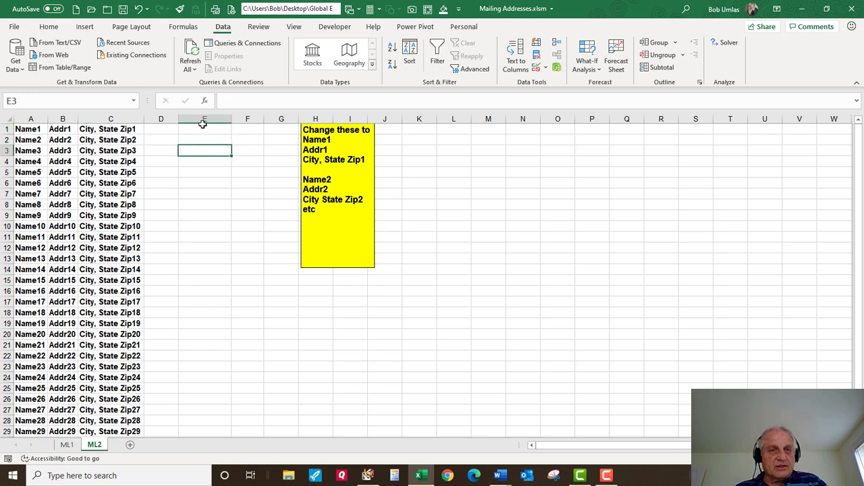
{"action": "left_click", "coordinate": [203, 127]}
{"action": "left_click", "coordinate": [200, 139]}
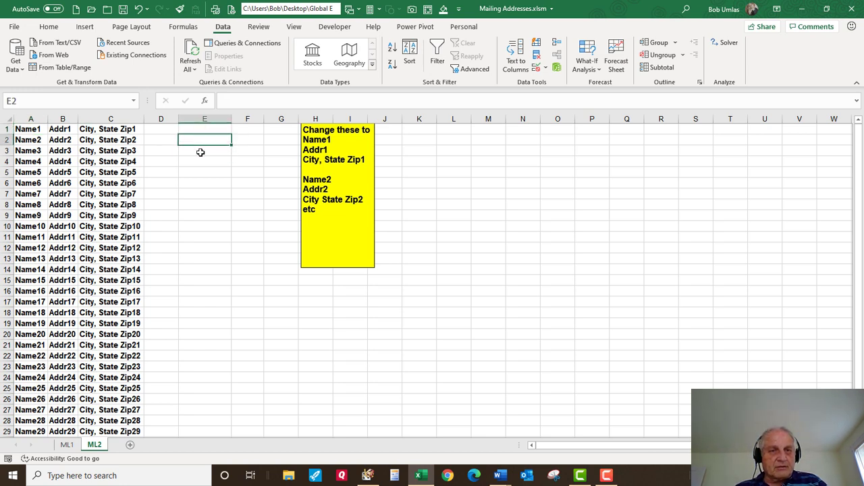
{"action": "left_click", "coordinate": [201, 153]}
{"action": "left_click", "coordinate": [200, 163]}
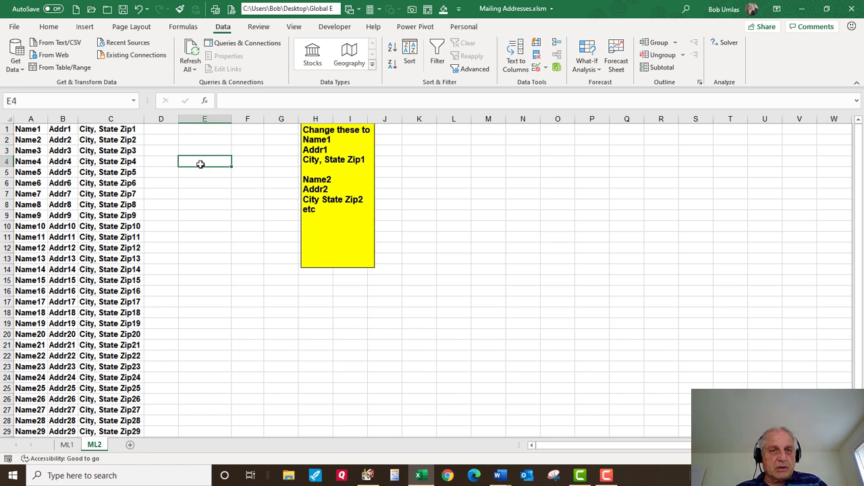
- Enter the formulas =A1, =B1 and =C1 in cells E1 to E3, and fit column E to its contents
{"action": "left_click", "coordinate": [206, 128]}
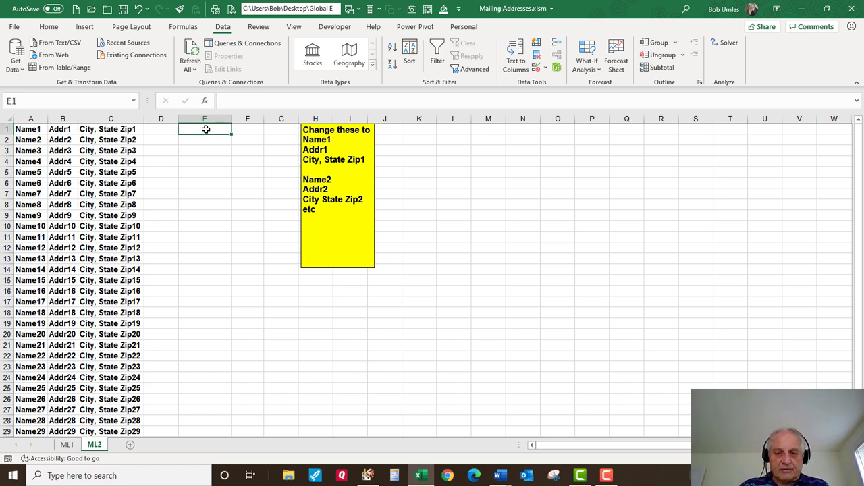
{"action": "type", "text": "=a1"}
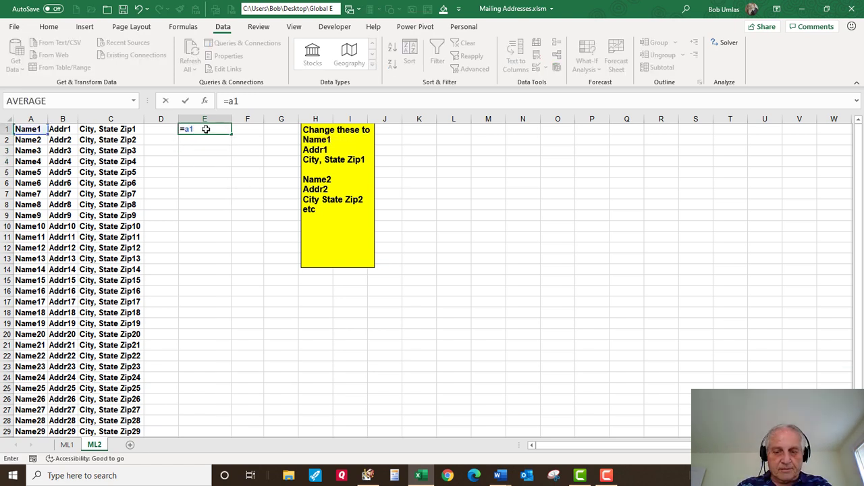
{"action": "key", "text": "Return"}
{"action": "type", "text": "="}
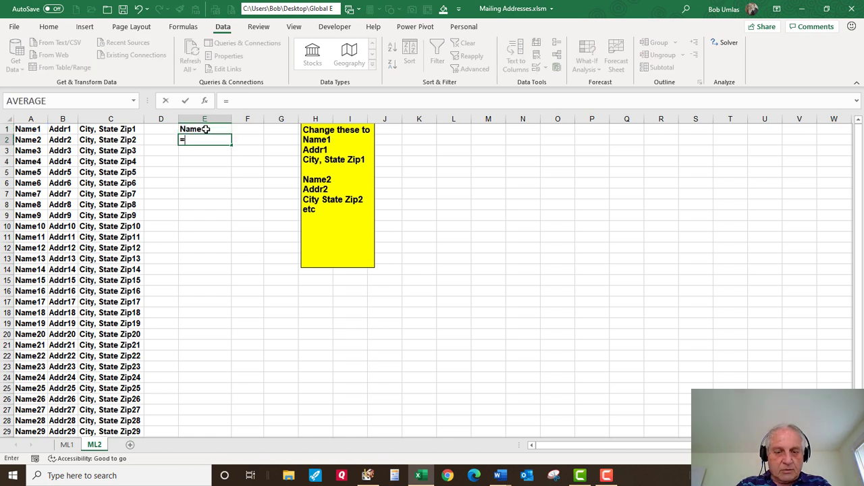
{"action": "type", "text": "b1"}
{"action": "key", "text": "Return"}
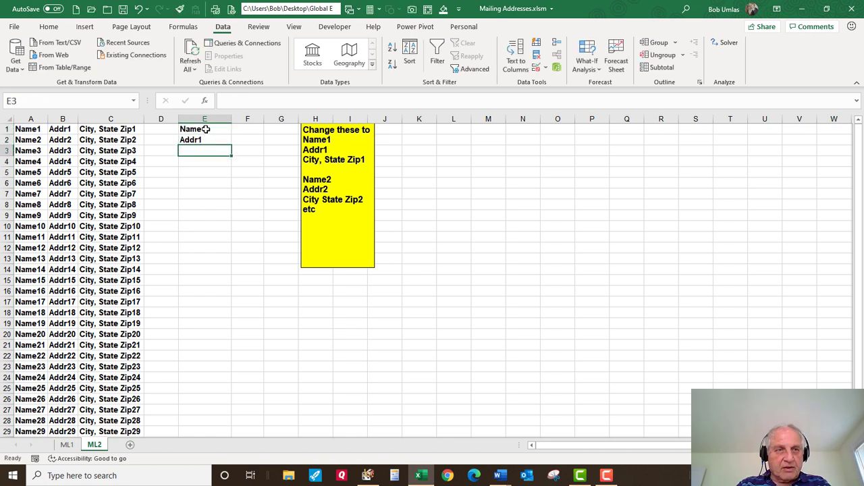
{"action": "type", "text": "=c1"}
{"action": "key", "text": "Return"}
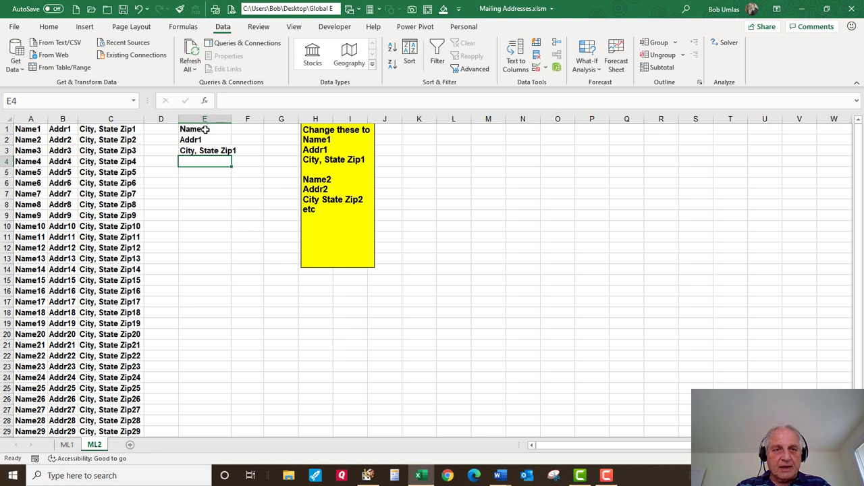
{"action": "double_click", "coordinate": [232, 119]}
- Try filling the formulas and blank cell in E1:E4 down to row 15, and clear E1:E15
{"action": "left_click_drag", "start_coordinate": [227, 129], "coordinate": [239, 282]}
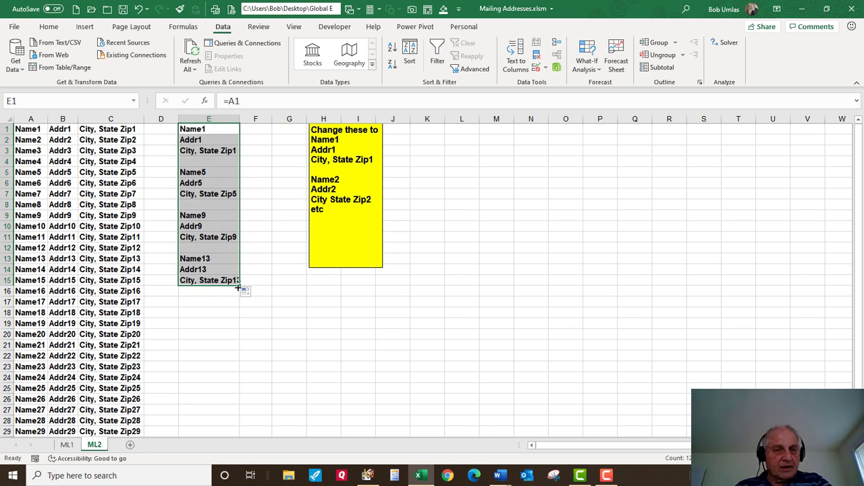
{"action": "left_click_drag", "start_coordinate": [240, 288], "coordinate": [227, 124]}
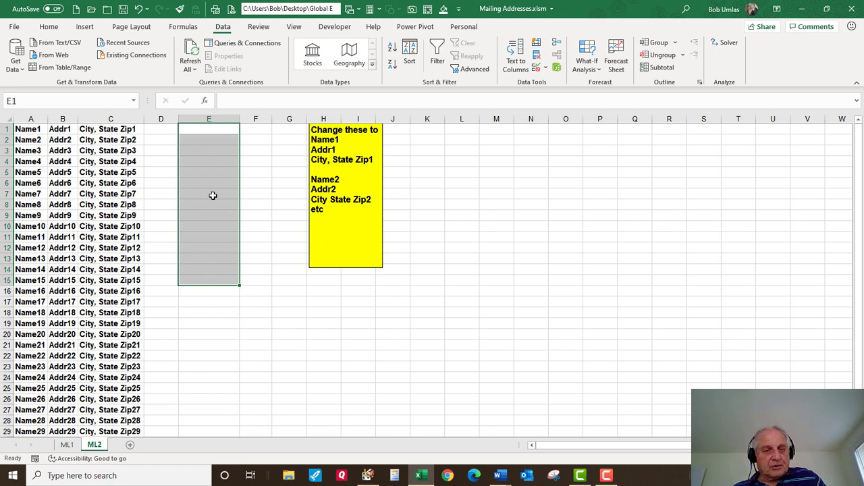
- Enter the plain text A1, B1 and C1 in E1:E3, and fill E1:E4 down to row 13 as a pattern
{"action": "left_click", "coordinate": [208, 129]}
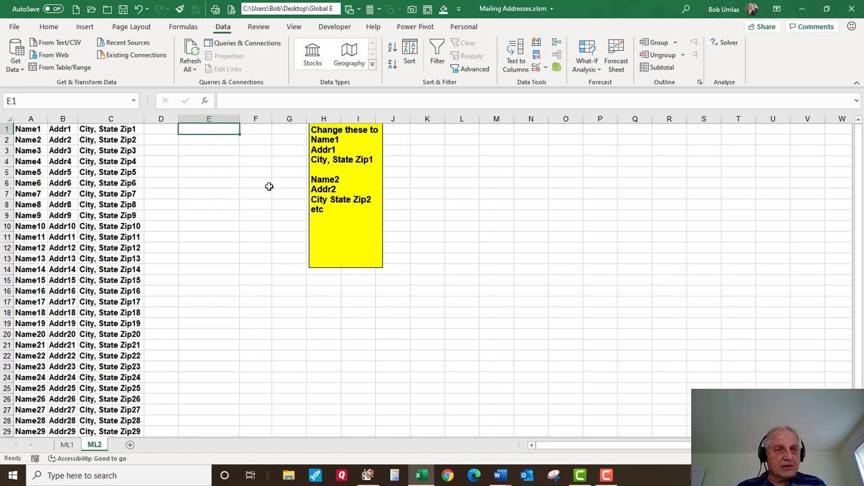
{"action": "type", "text": "A1"}
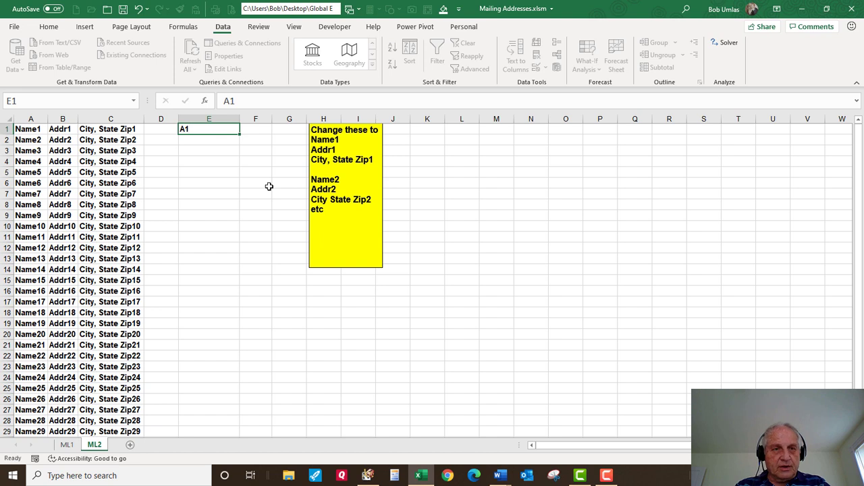
{"action": "key", "text": "Return"}
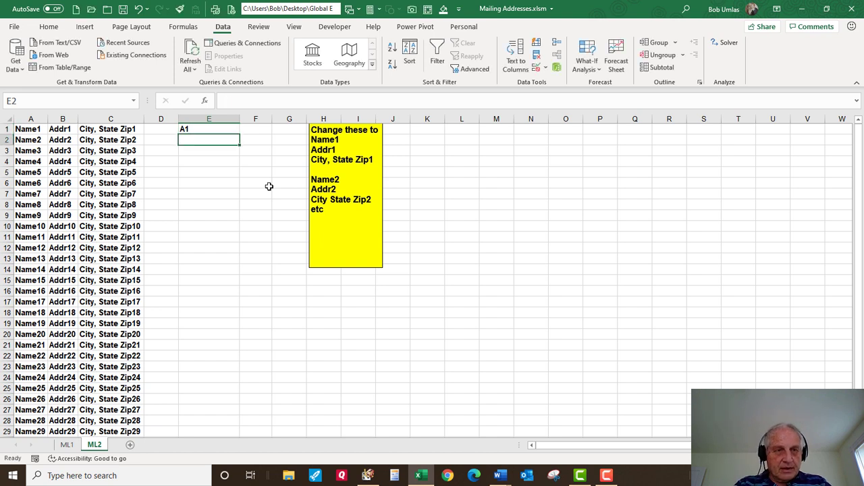
{"action": "type", "text": "B1"}
{"action": "key", "text": "Return"}
{"action": "type", "text": "C1"}
{"action": "key", "text": "Return"}
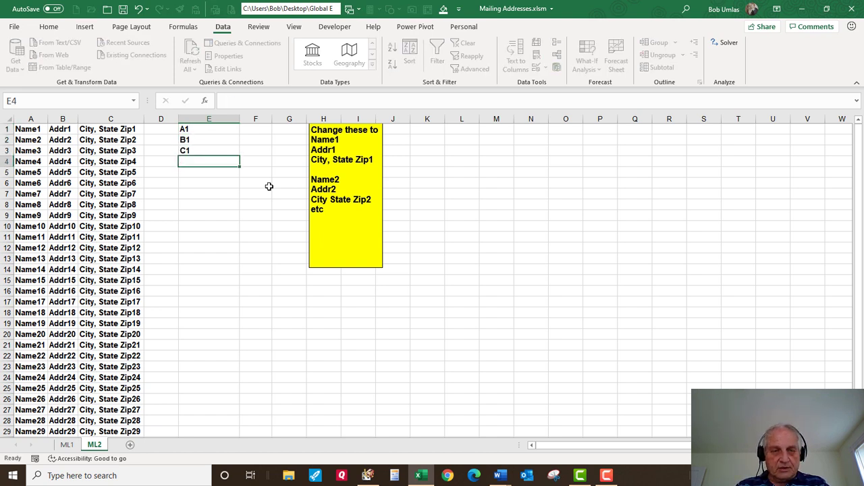
{"action": "mouse_move", "coordinate": [211, 130]}
{"action": "left_mouse_down"}
{"action": "mouse_move", "coordinate": [207, 160]}
{"action": "mouse_move", "coordinate": [241, 208]}
{"action": "mouse_move", "coordinate": [239, 261]}
{"action": "left_mouse_up"}
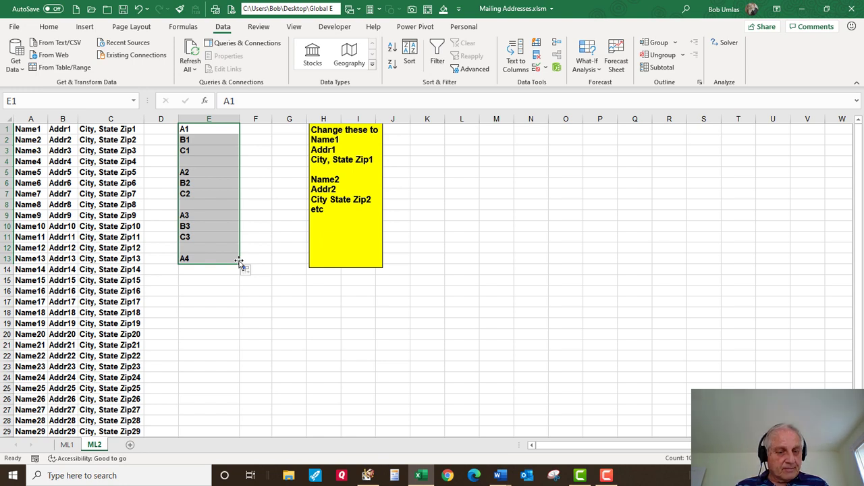
- Undo the pattern fill and the text entries below E1
{"action": "key", "text": "ctrl+z"}
{"action": "key", "text": "ctrl+z"}
{"action": "key", "text": "ctrl+z"}
{"action": "key", "text": "ctrl+z"}
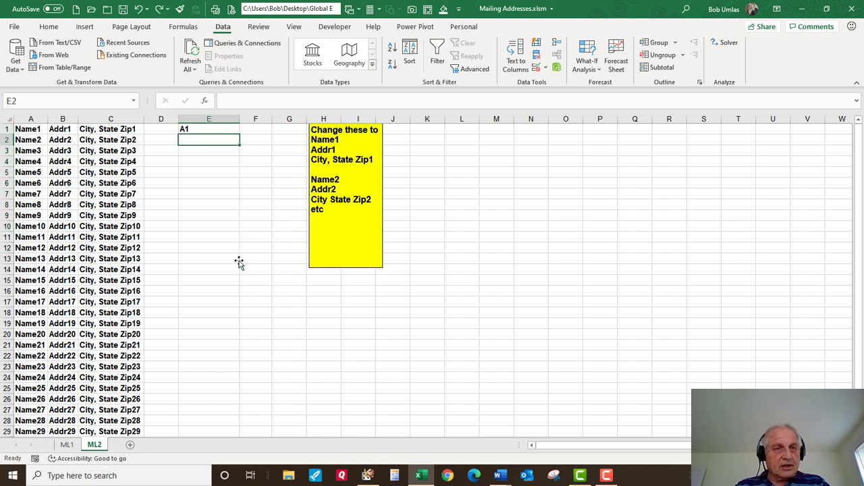
- Enter the x-prefixed text references Xa1, xb1 and xc1 in cells E1, E2 and E3
{"action": "type", "text": "x"}
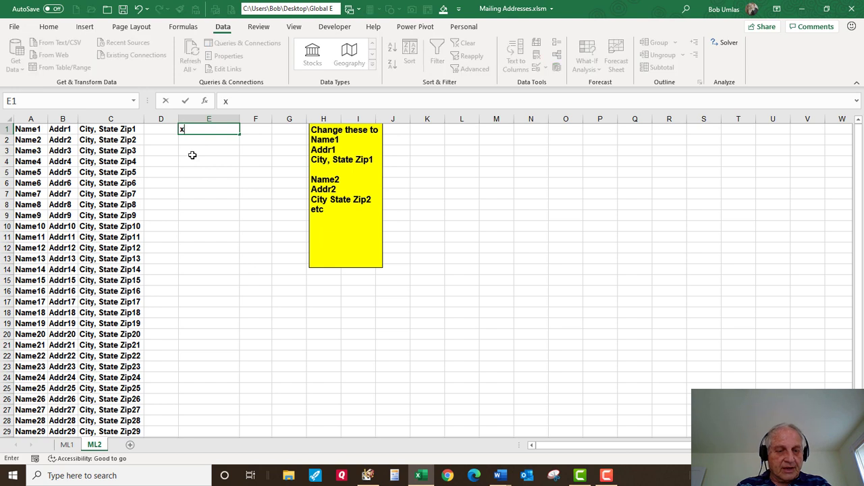
{"action": "type", "text": "1a1"}
{"action": "key", "text": "Return"}
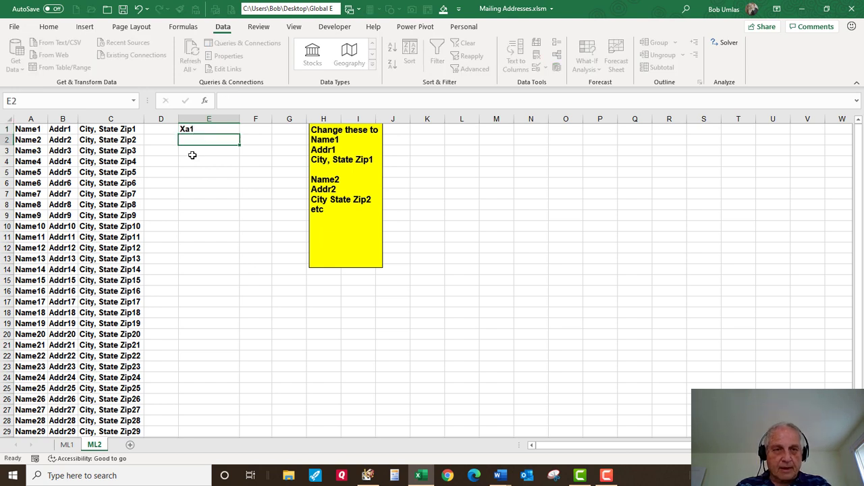
{"action": "type", "text": "xb1"}
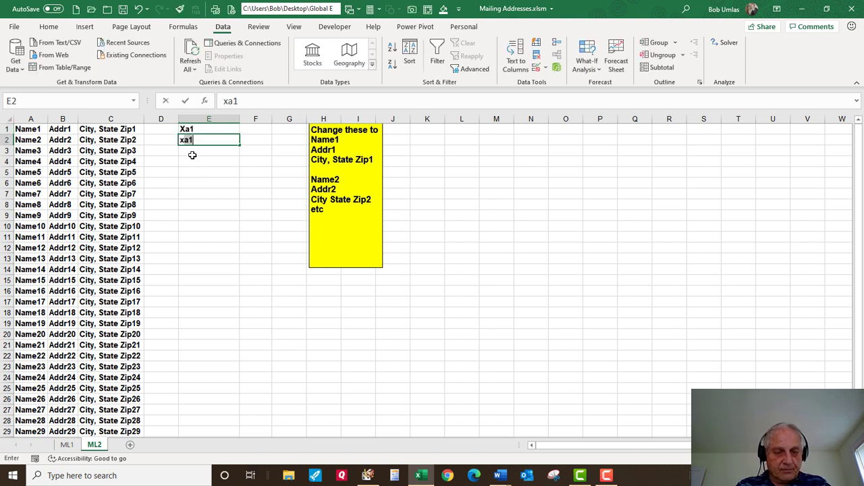
{"action": "key", "text": "Return"}
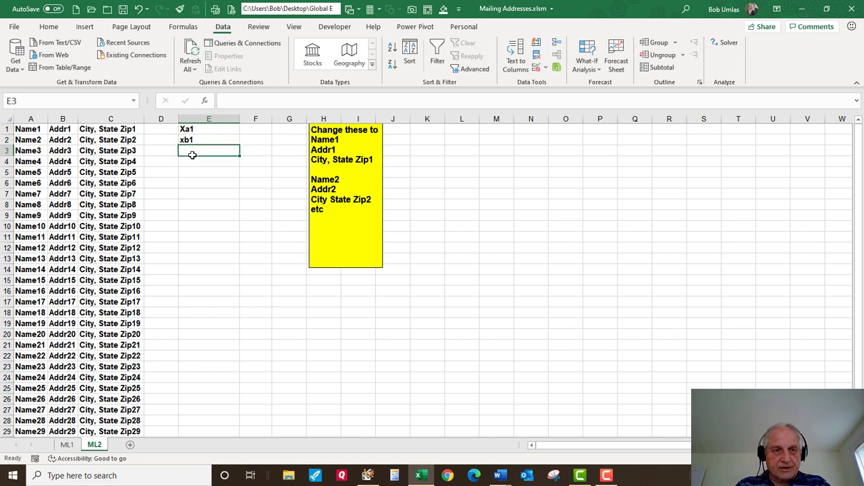
{"action": "type", "text": "xc1"}
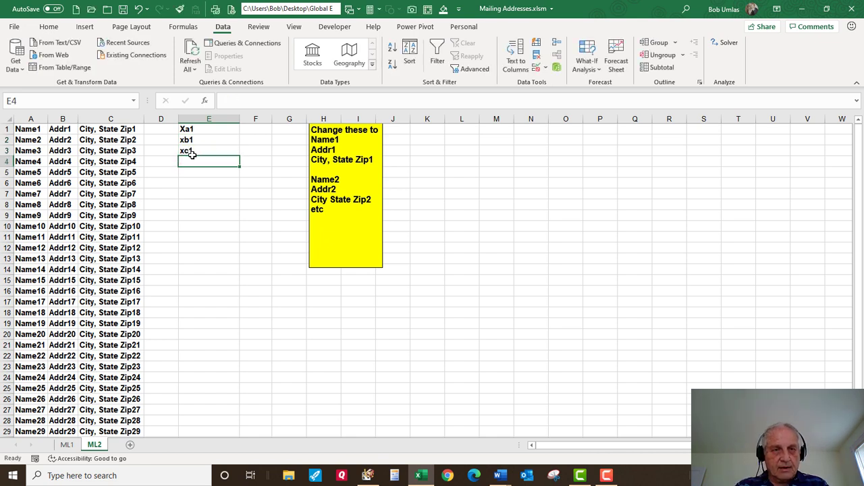
- Fill the E1:E4 pattern, including its blank separator cell, down through row 120
{"action": "left_click_drag", "start_coordinate": [215, 130], "coordinate": [216, 160]}
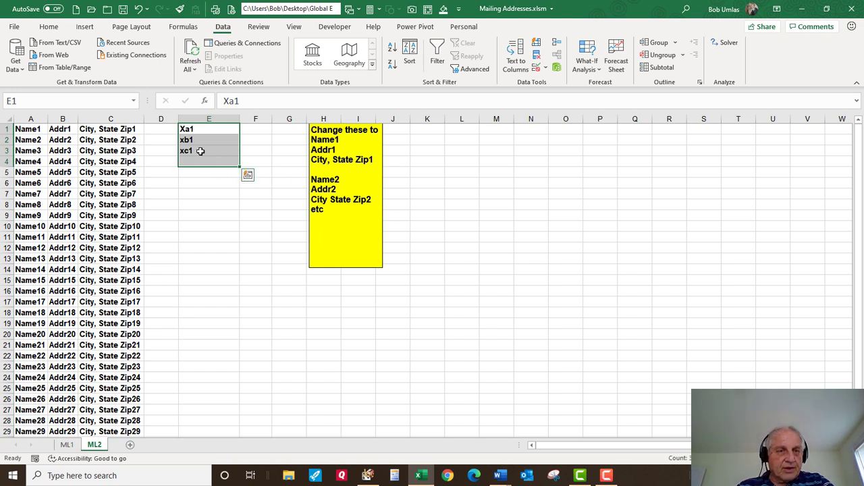
{"action": "left_click_drag", "start_coordinate": [241, 166], "coordinate": [227, 220]}
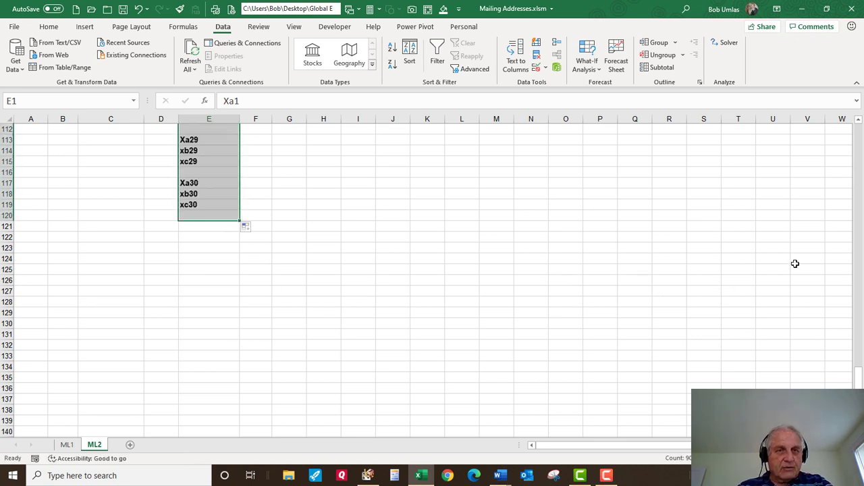
{"action": "left_click_drag", "start_coordinate": [851, 388], "coordinate": [855, 74]}
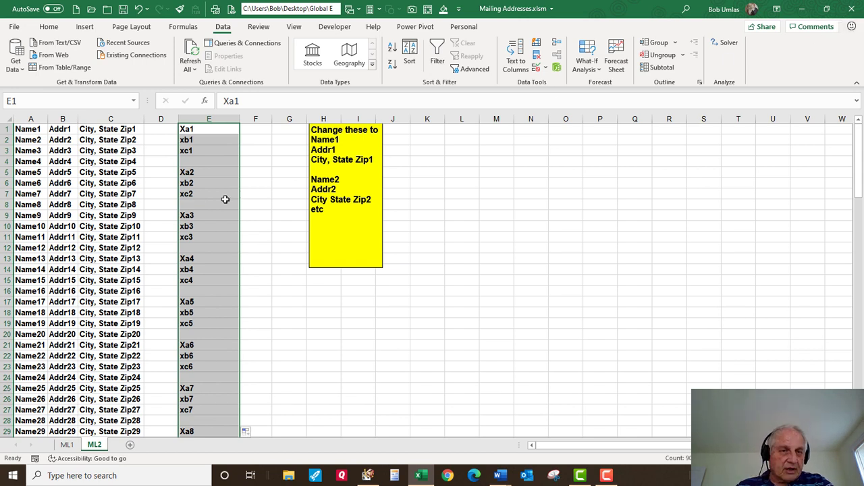
- Replace every x with =x in the filled cells of column E
{"action": "left_click", "coordinate": [47, 28]}
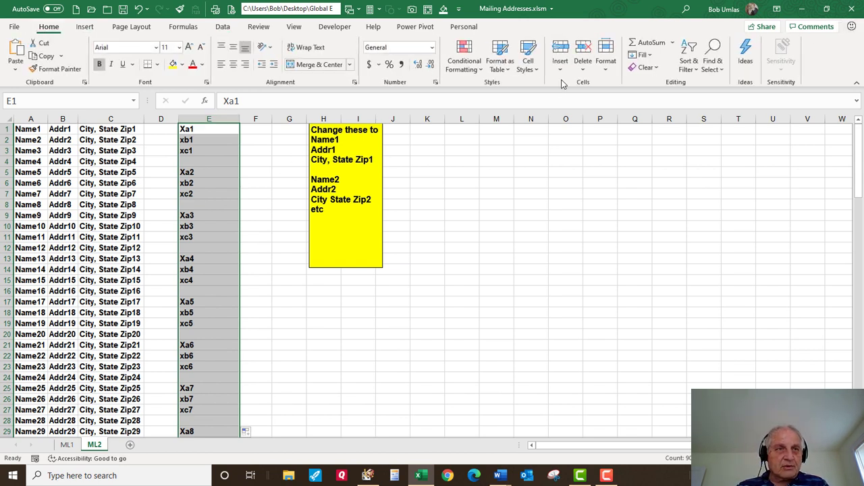
{"action": "left_click", "coordinate": [713, 62]}
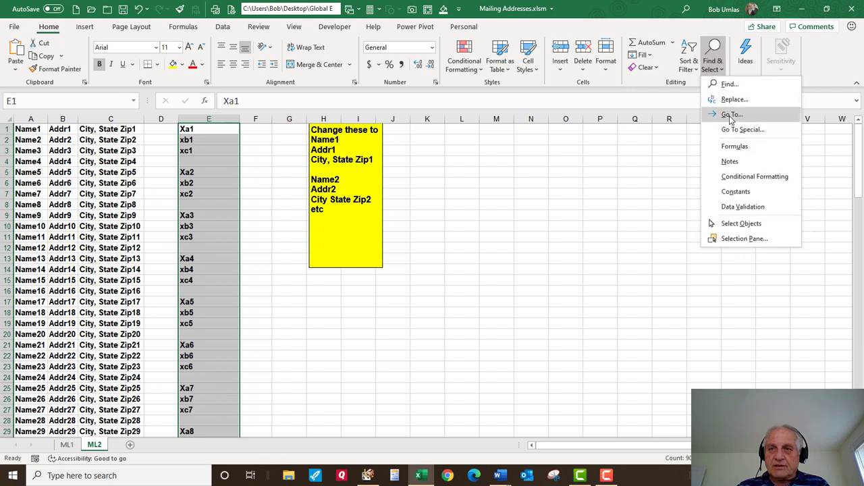
{"action": "left_click", "coordinate": [731, 96]}
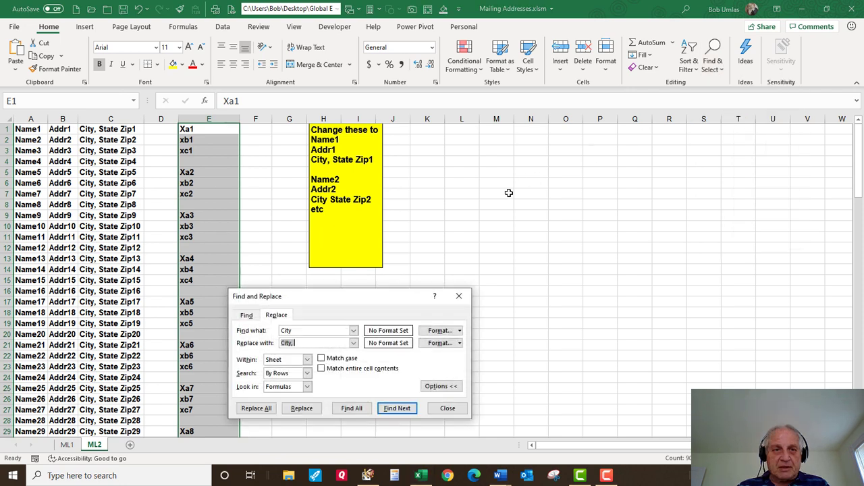
{"action": "double_click", "coordinate": [318, 330]}
{"action": "type", "text": "x"}
{"action": "type", "text": "="}
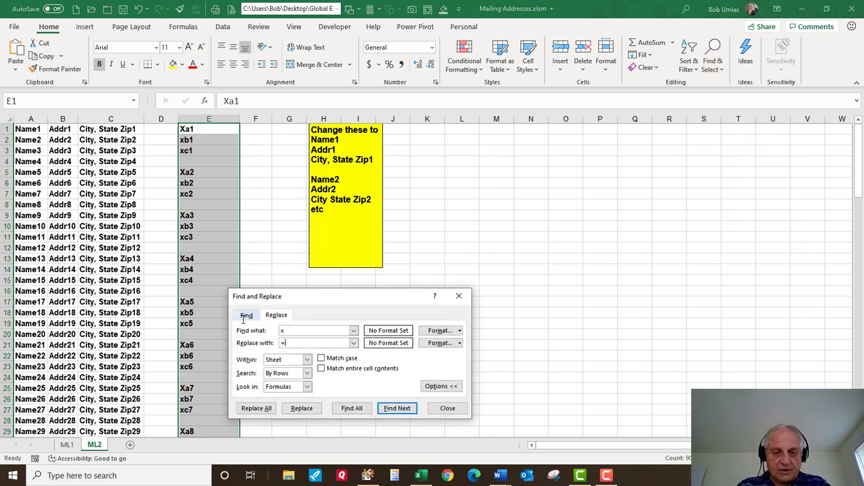
{"action": "left_click", "coordinate": [257, 408]}
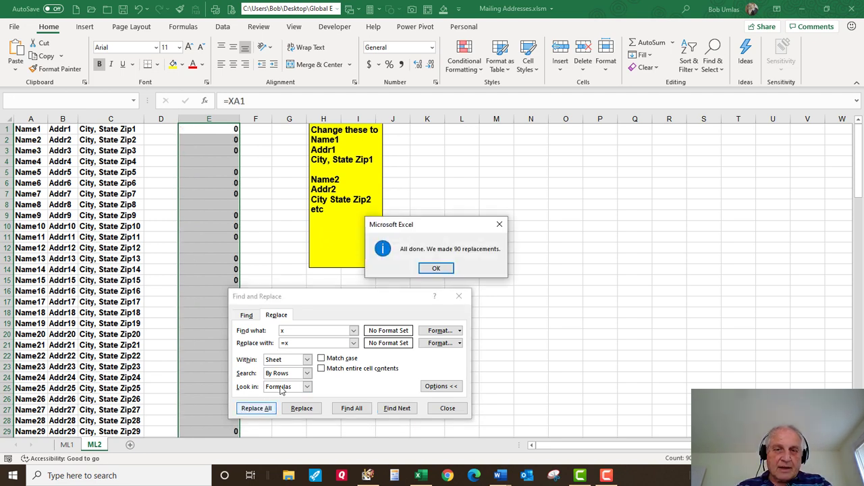
{"action": "left_click", "coordinate": [436, 269]}
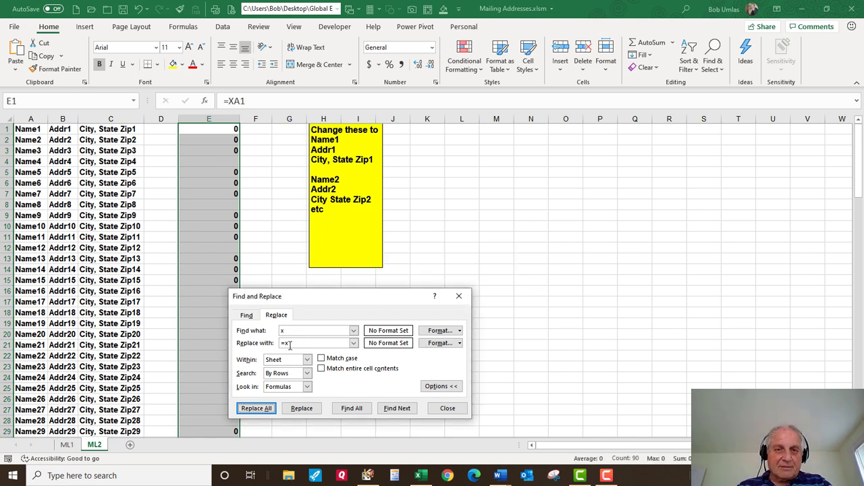
- Replace every x in the column E formulas with nothing, and close Find and Replace
{"action": "left_click_drag", "start_coordinate": [295, 343], "coordinate": [276, 343]}
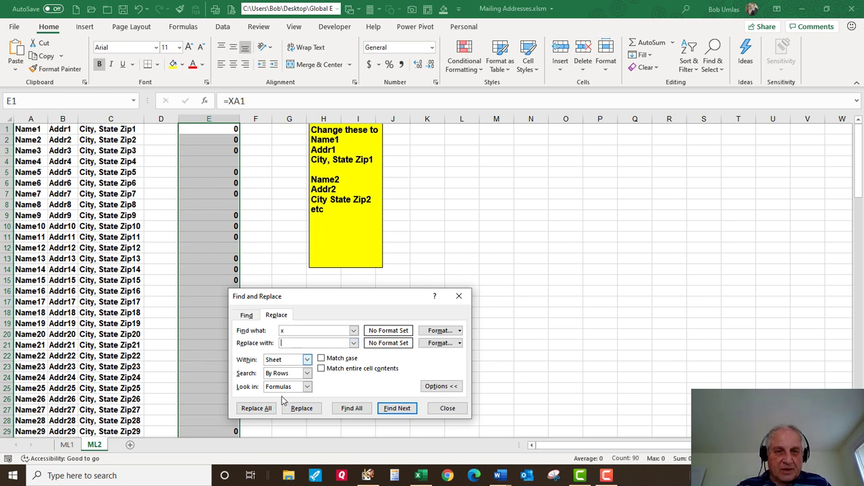
{"action": "left_click", "coordinate": [257, 409]}
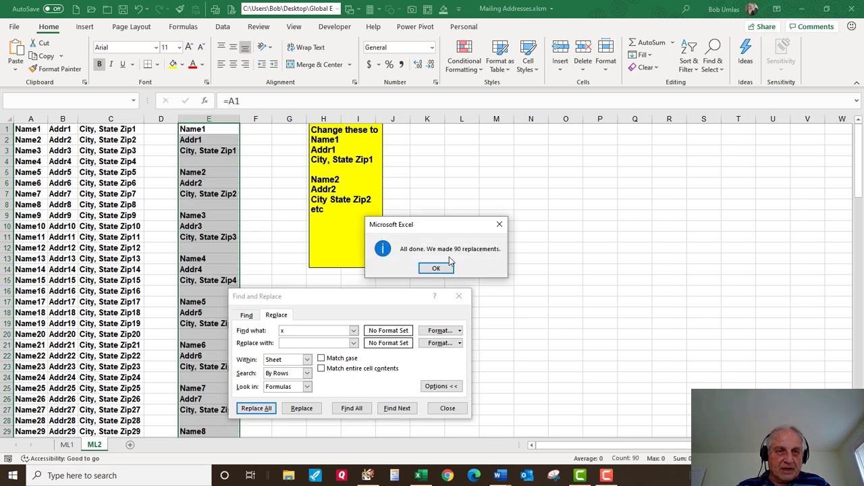
{"action": "left_click", "coordinate": [439, 268]}
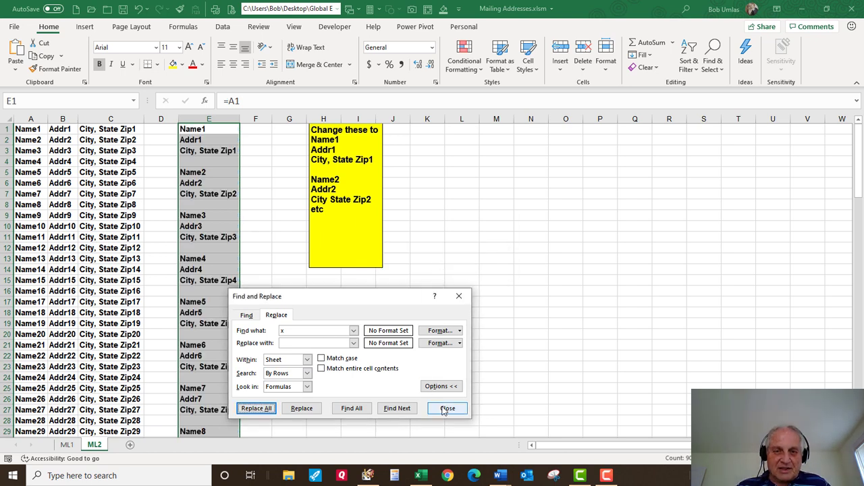
{"action": "left_click", "coordinate": [443, 408]}
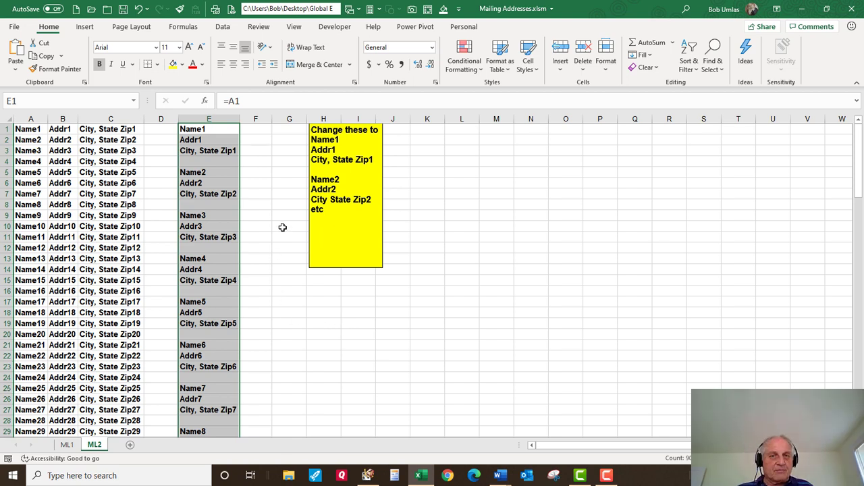
{"action": "left_click", "coordinate": [267, 192]}
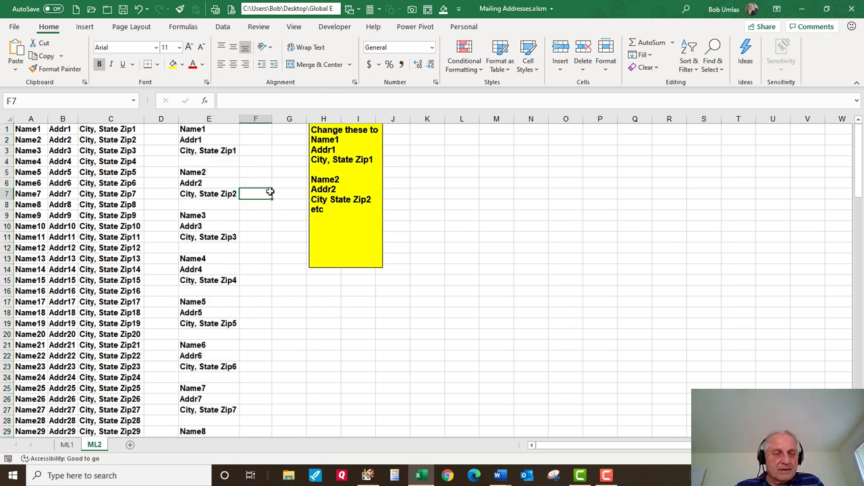